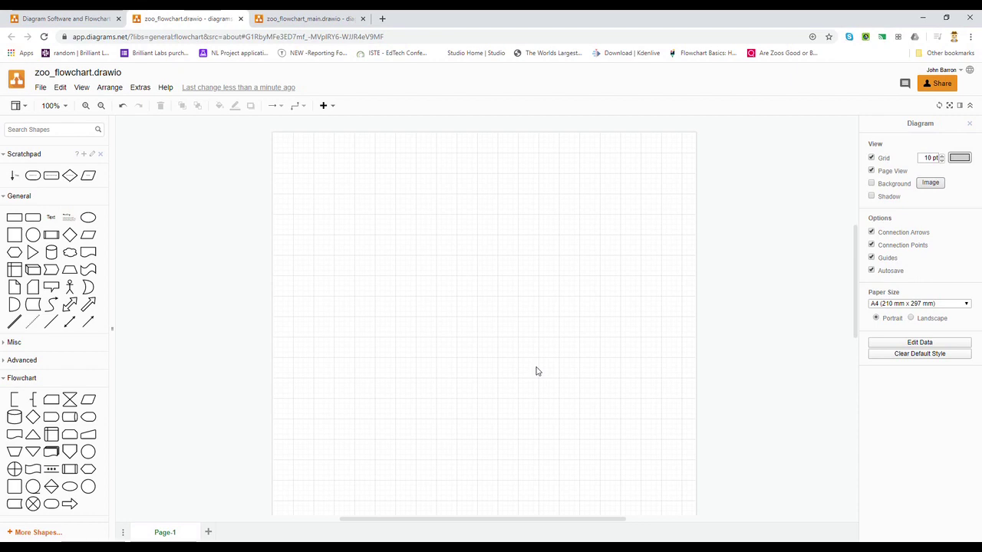
- Drag a Decision diamond from the Flowchart library onto the page near its top-left corner
{"action": "mouse_move", "coordinate": [76, 182]}
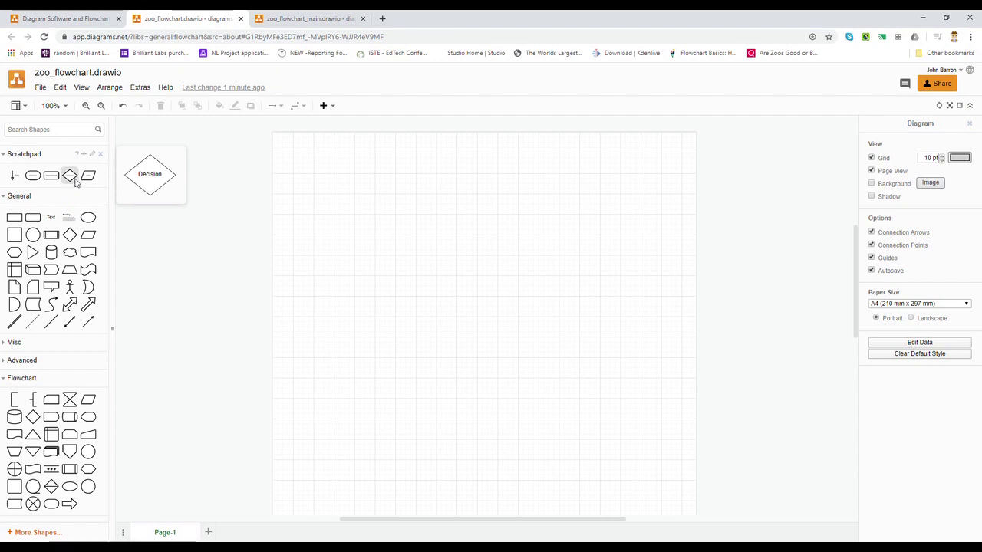
{"action": "mouse_move", "coordinate": [72, 239]}
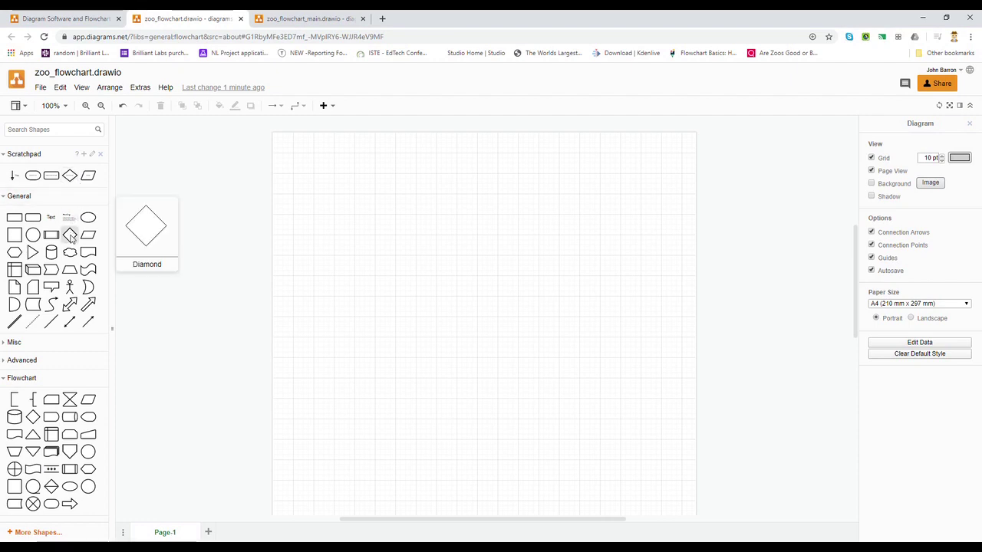
{"action": "mouse_move", "coordinate": [75, 466]}
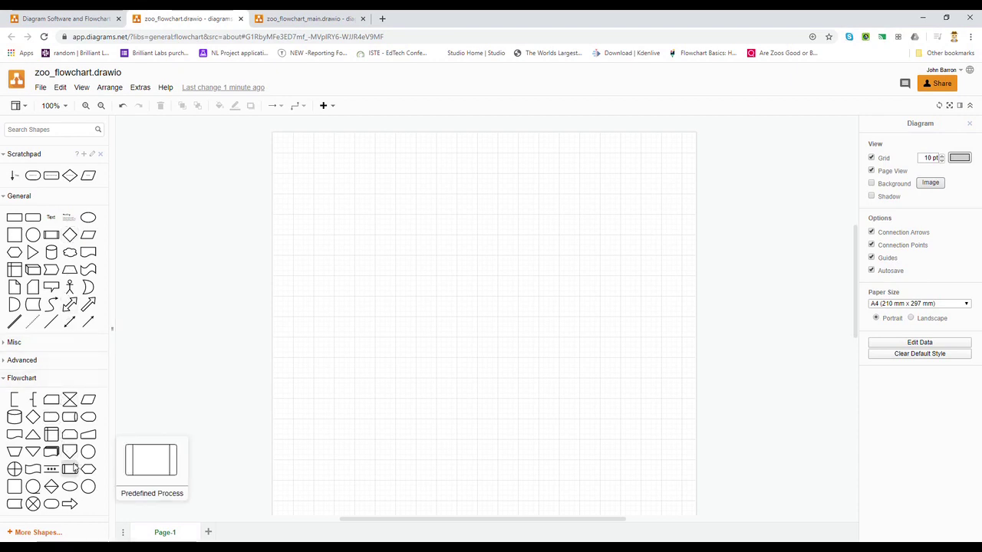
{"action": "mouse_move", "coordinate": [33, 417]}
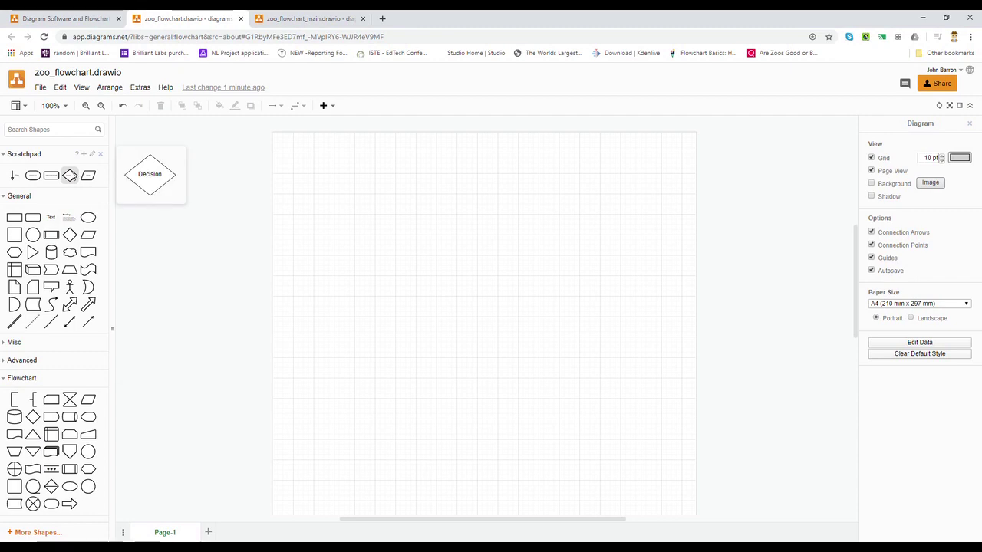
{"action": "left_click_drag", "start_coordinate": [70, 175], "coordinate": [333, 176]}
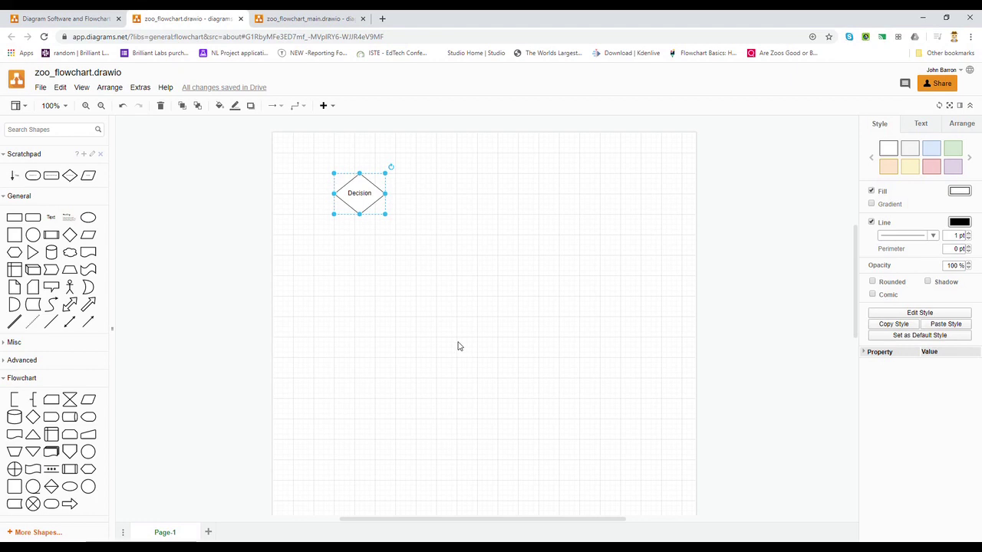
- Copy the question 'Does the Zoo/Park look well cared for and clean?' from the Google Doc
{"action": "key", "text": "alt+Tab"}
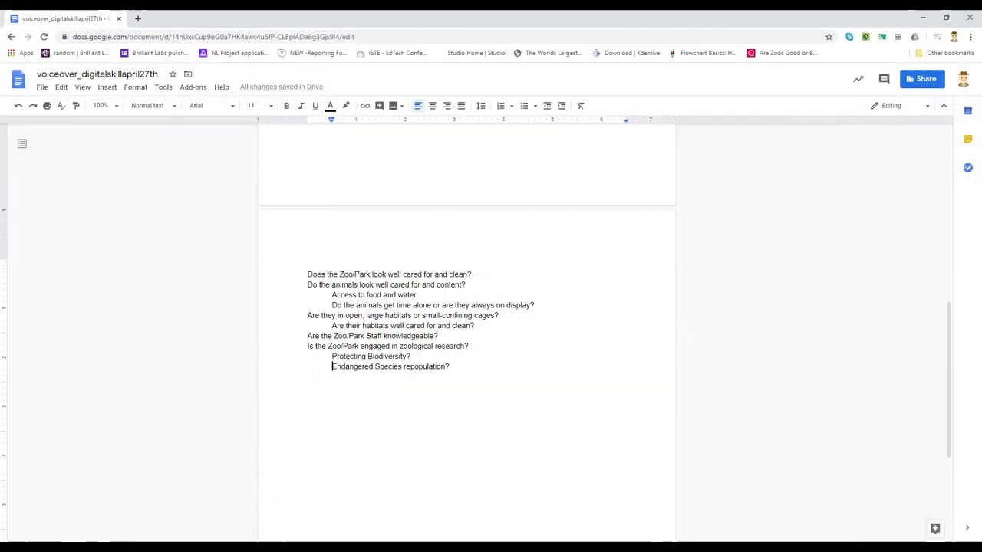
{"action": "left_click_drag", "start_coordinate": [488, 277], "coordinate": [306, 277]}
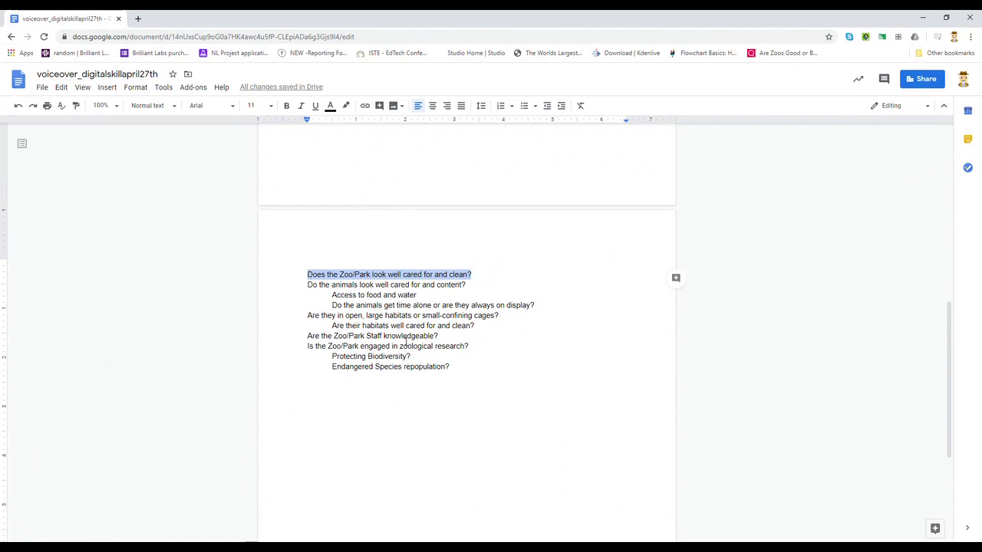
{"action": "right_click", "coordinate": [404, 277]}
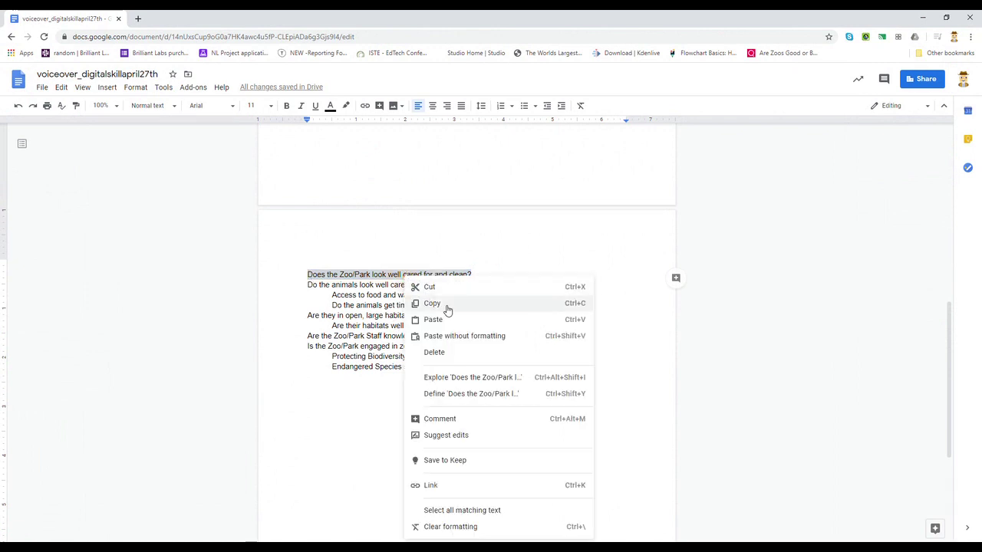
{"action": "left_click", "coordinate": [449, 308]}
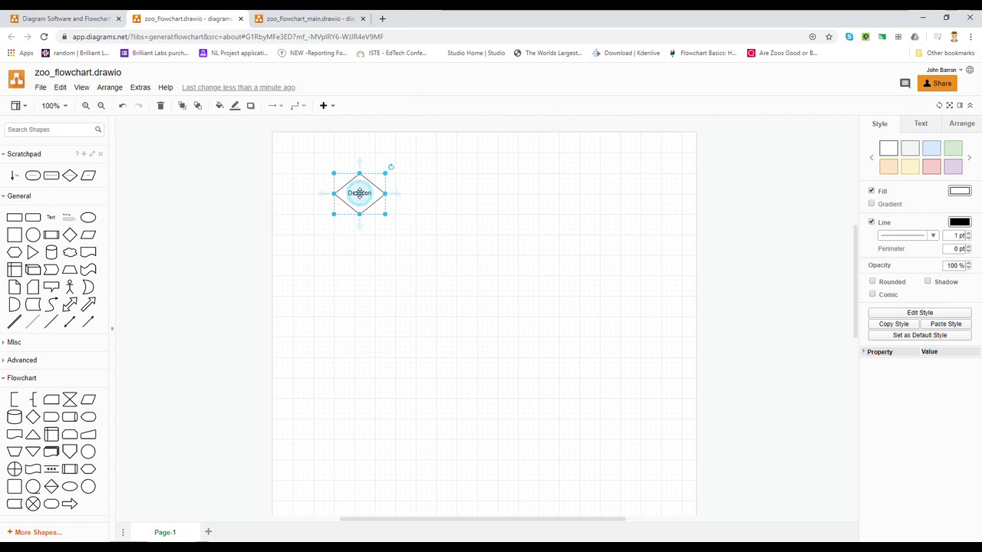
- Replace the diamond's 'Decision' label with the copied zoo question
{"action": "double_click", "coordinate": [359, 192]}
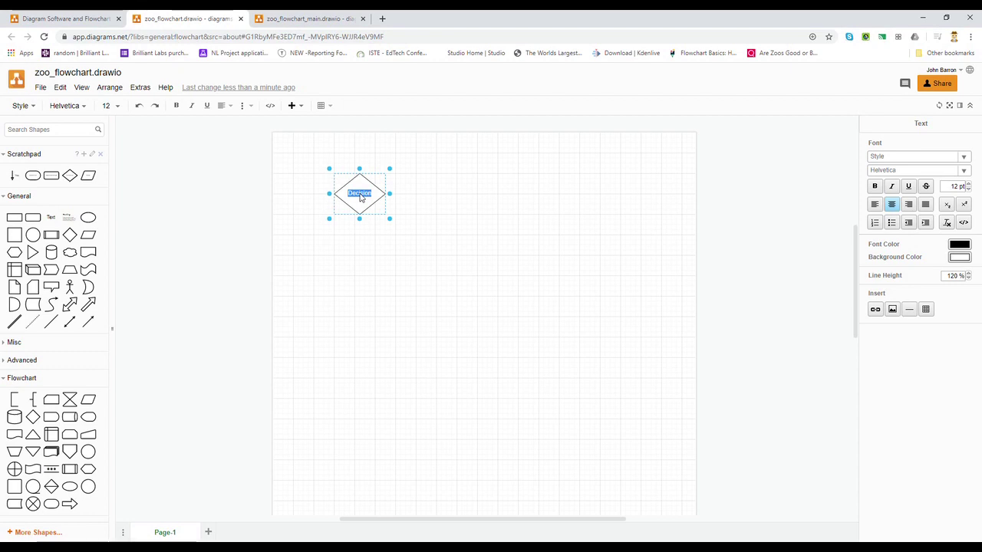
{"action": "right_click", "coordinate": [360, 198]}
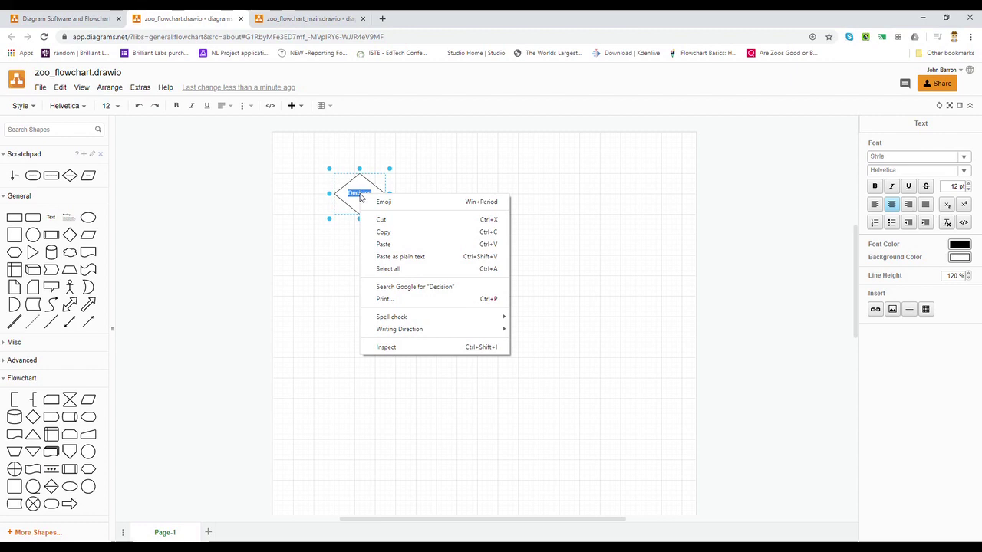
{"action": "left_click", "coordinate": [426, 245]}
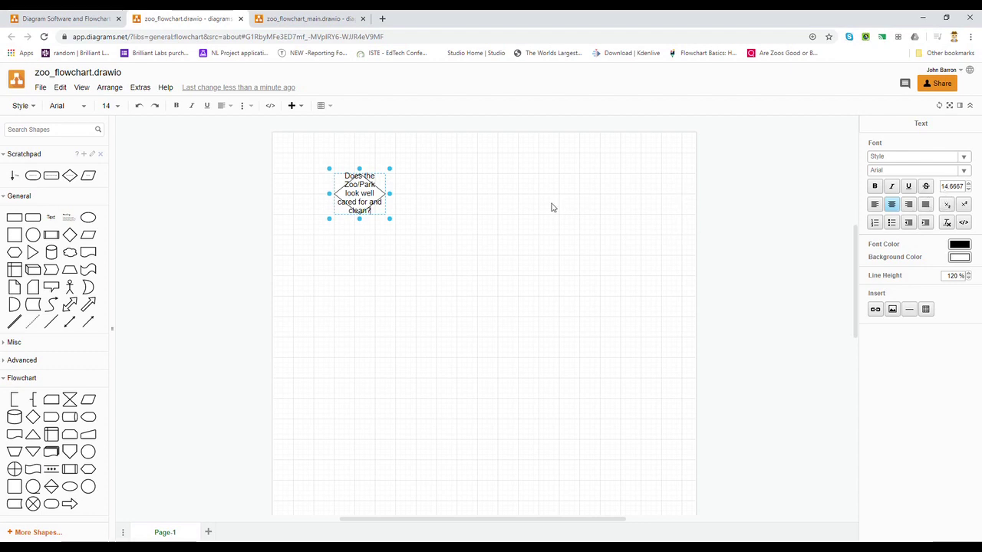
- Shrink the question text to 10 pt and enlarge the diamond to about 110 x 80
{"action": "left_click", "coordinate": [369, 212]}
{"action": "left_click_drag", "start_coordinate": [369, 212], "coordinate": [339, 173]}
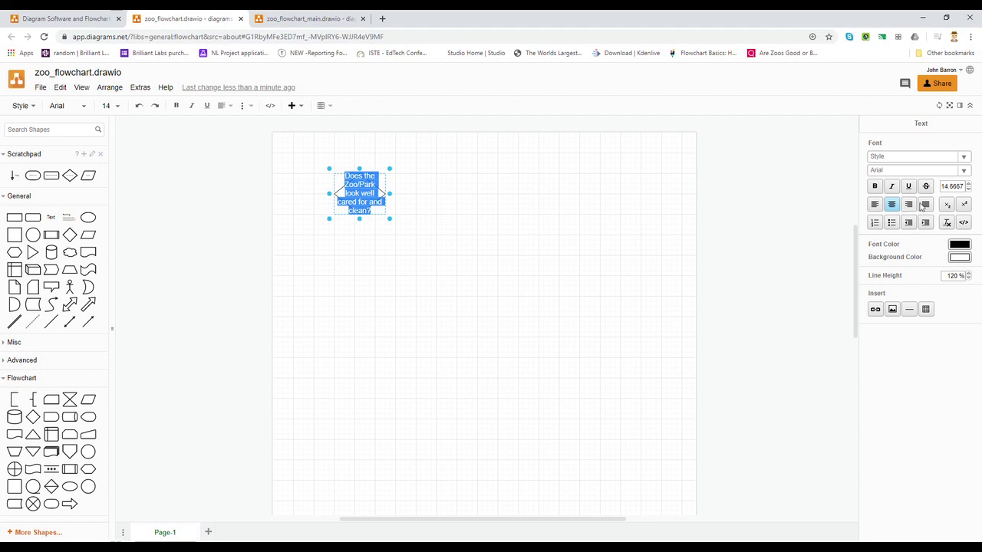
{"action": "left_click", "coordinate": [969, 190]}
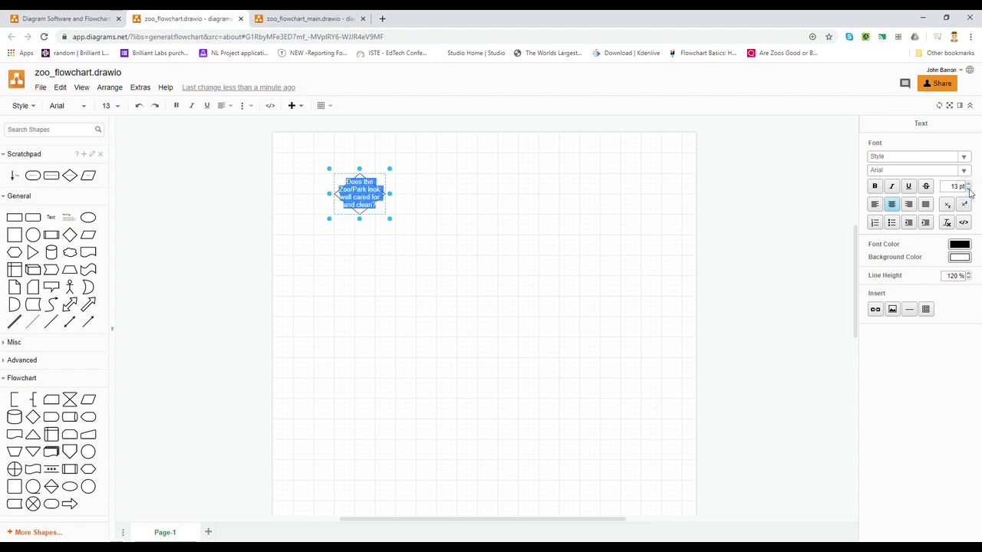
{"action": "left_click", "coordinate": [969, 191]}
{"action": "left_click", "coordinate": [969, 190]}
{"action": "left_click", "coordinate": [969, 191]}
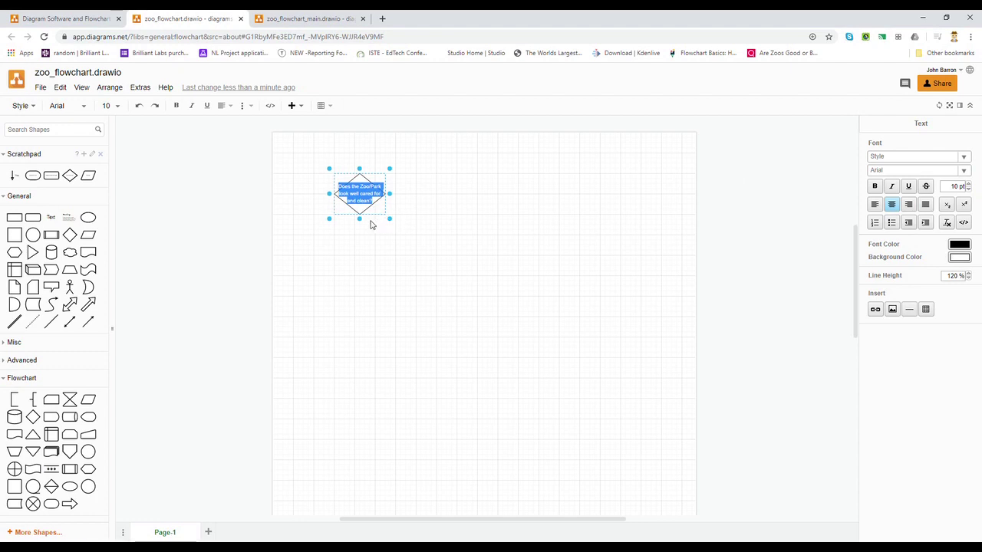
{"action": "left_click_drag", "start_coordinate": [389, 218], "coordinate": [397, 235]}
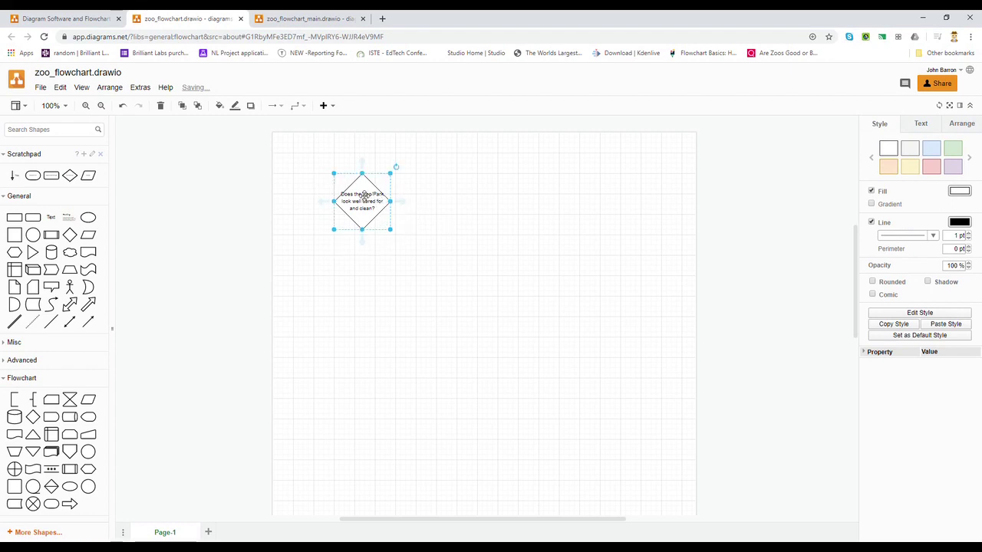
- Move 'and clean?' onto its own line in the diamond's question, then select the diamond
{"action": "double_click", "coordinate": [376, 198]}
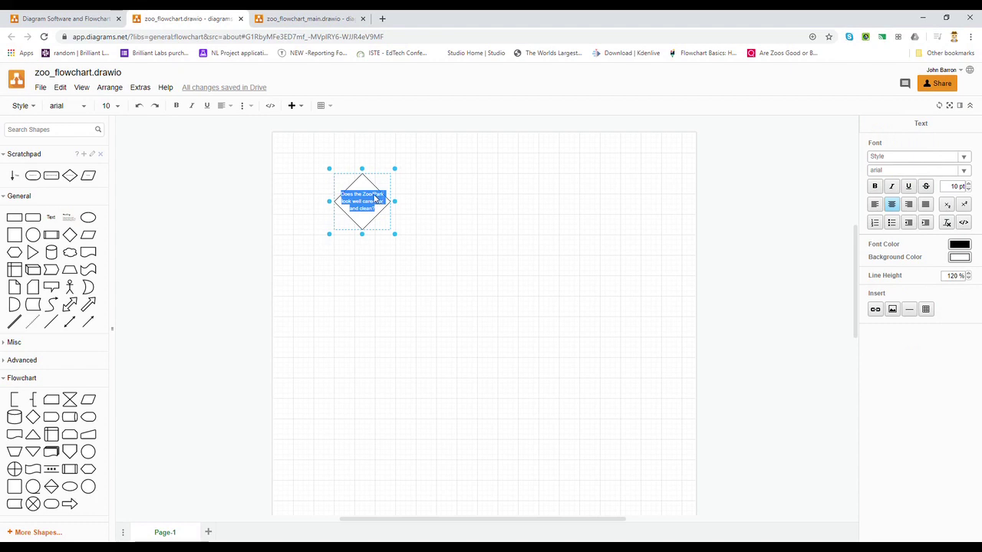
{"action": "left_click", "coordinate": [370, 202]}
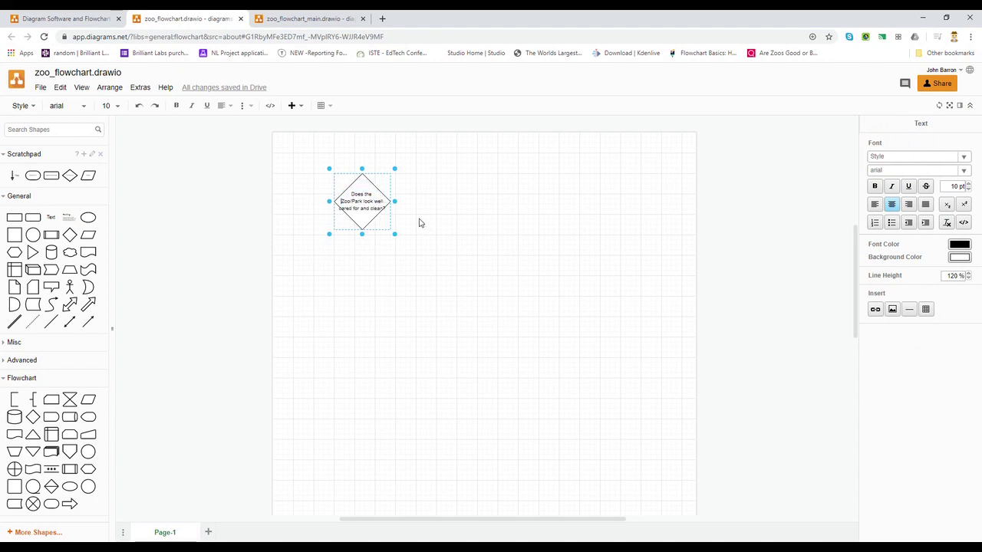
{"action": "left_click", "coordinate": [385, 202]}
{"action": "left_click", "coordinate": [363, 211]}
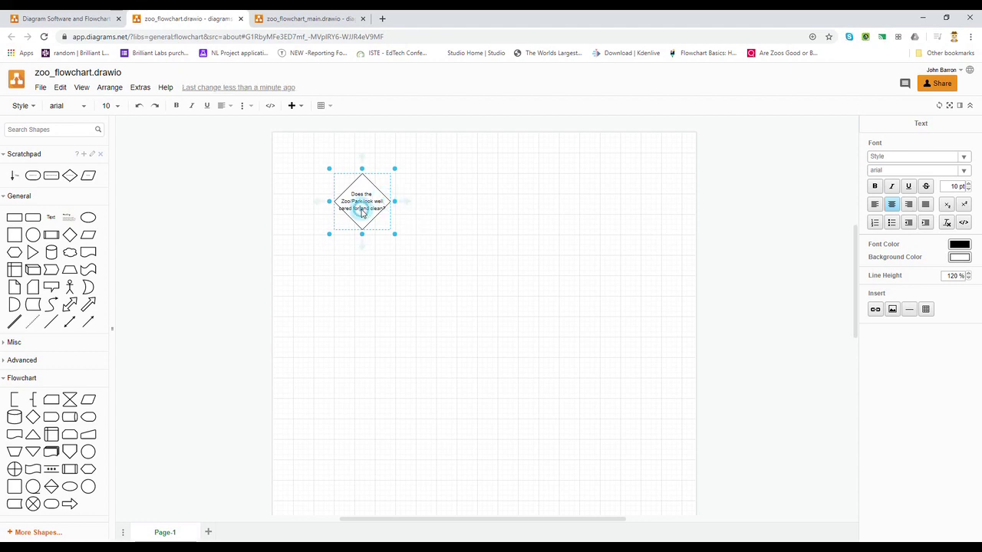
{"action": "key", "text": "Return"}
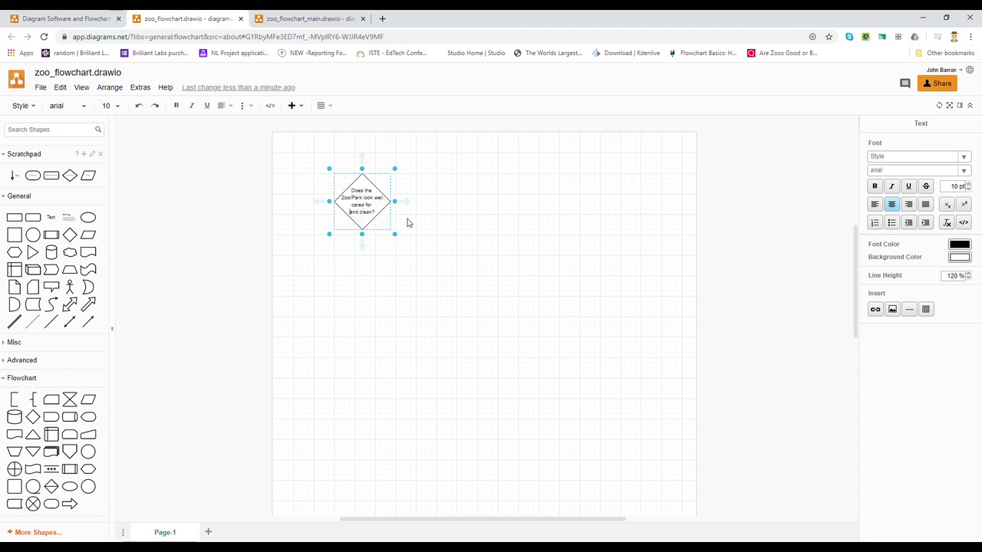
{"action": "left_click", "coordinate": [436, 242]}
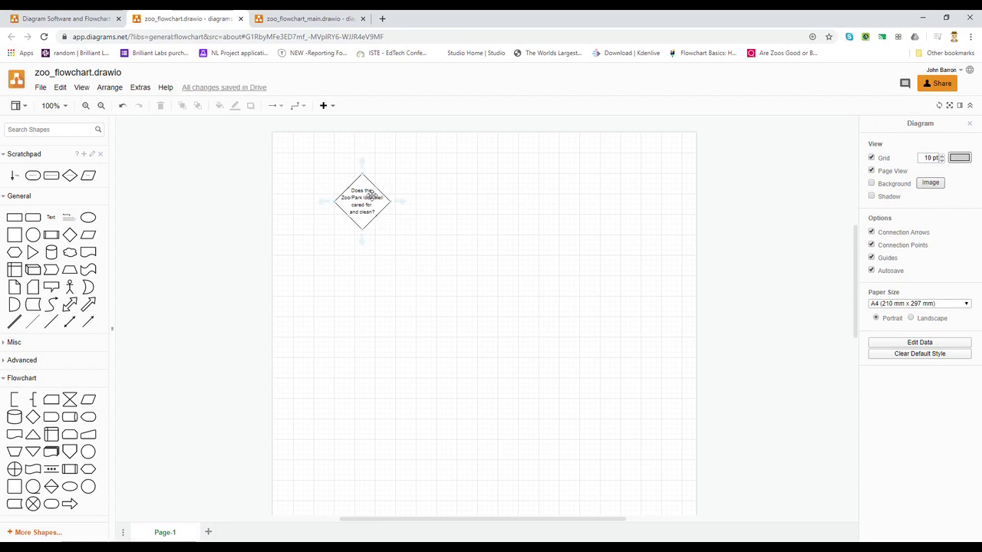
{"action": "left_click", "coordinate": [364, 193]}
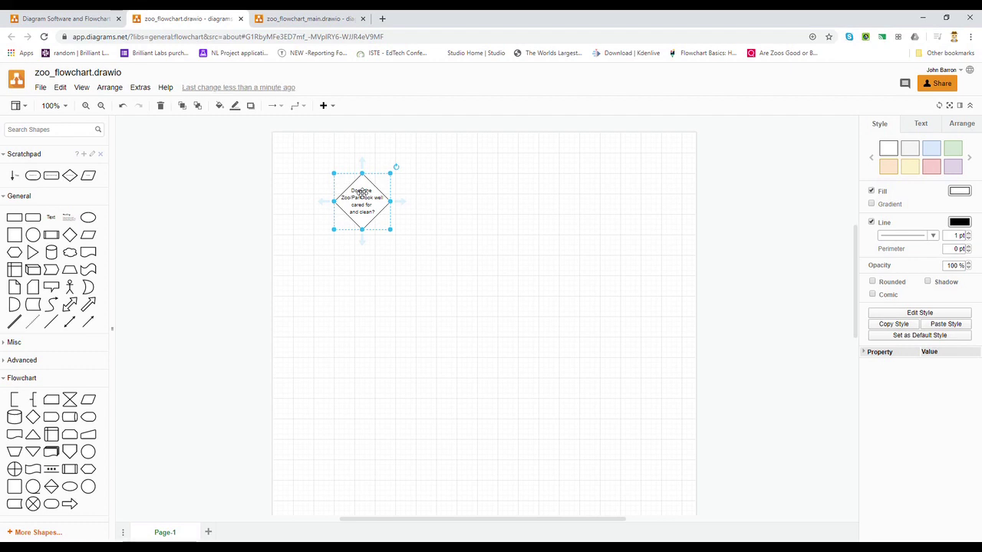
- Copy the question diamond and paste three copies along the top row
{"action": "right_click", "coordinate": [362, 192]}
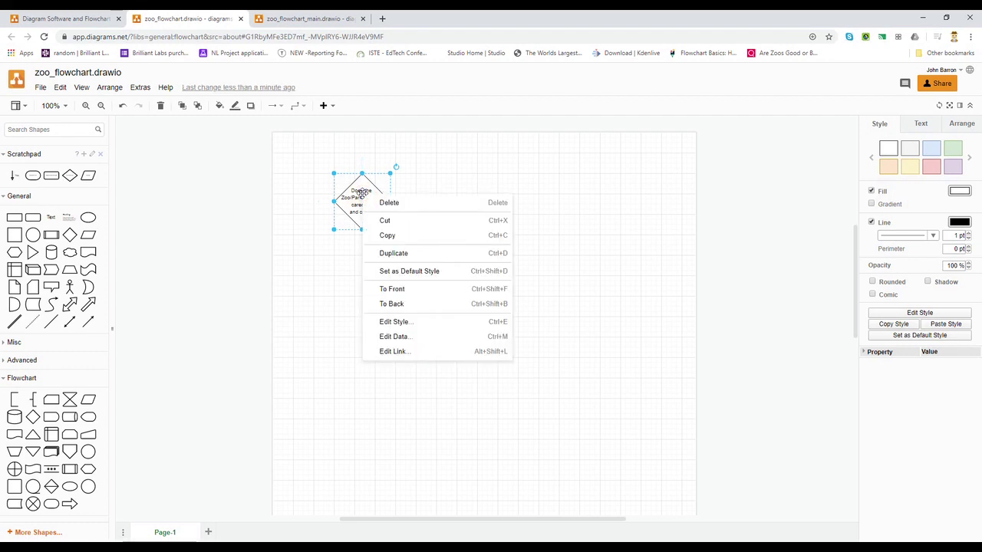
{"action": "left_click", "coordinate": [425, 240]}
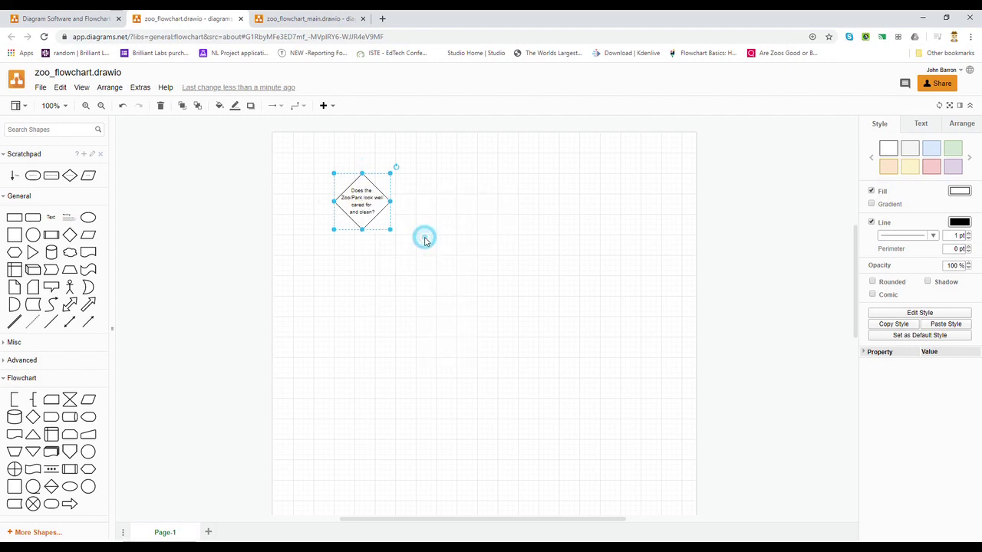
{"action": "right_click", "coordinate": [418, 179]}
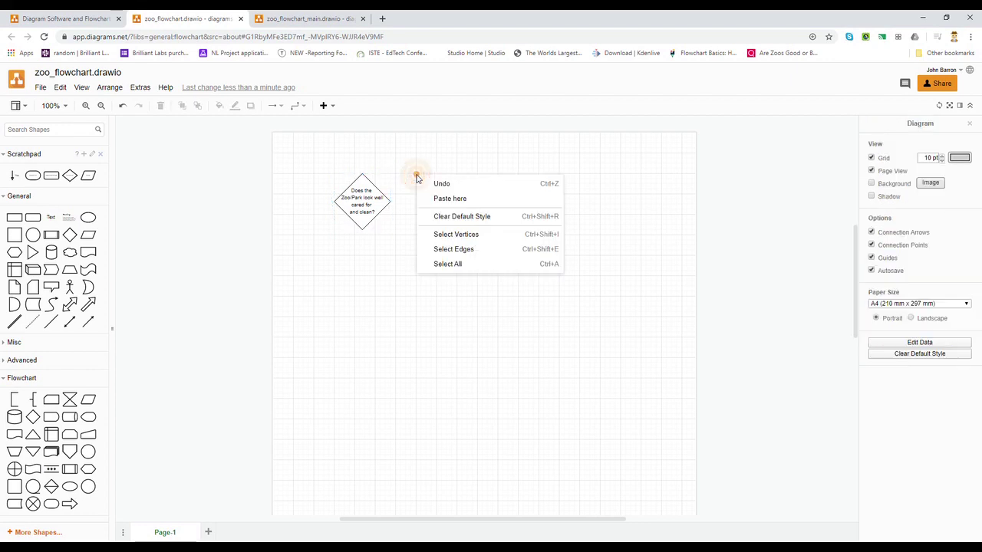
{"action": "left_click", "coordinate": [461, 201]}
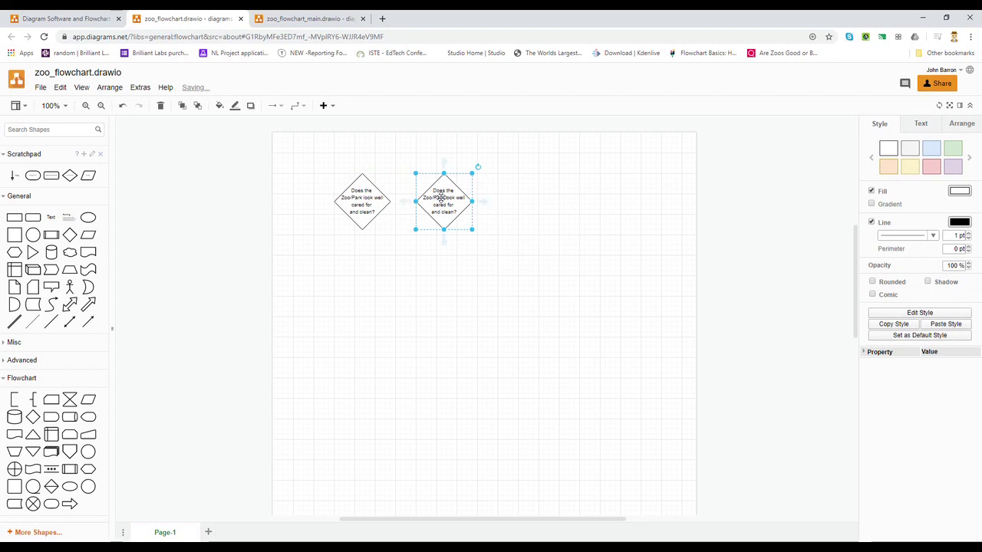
{"action": "right_click", "coordinate": [502, 176]}
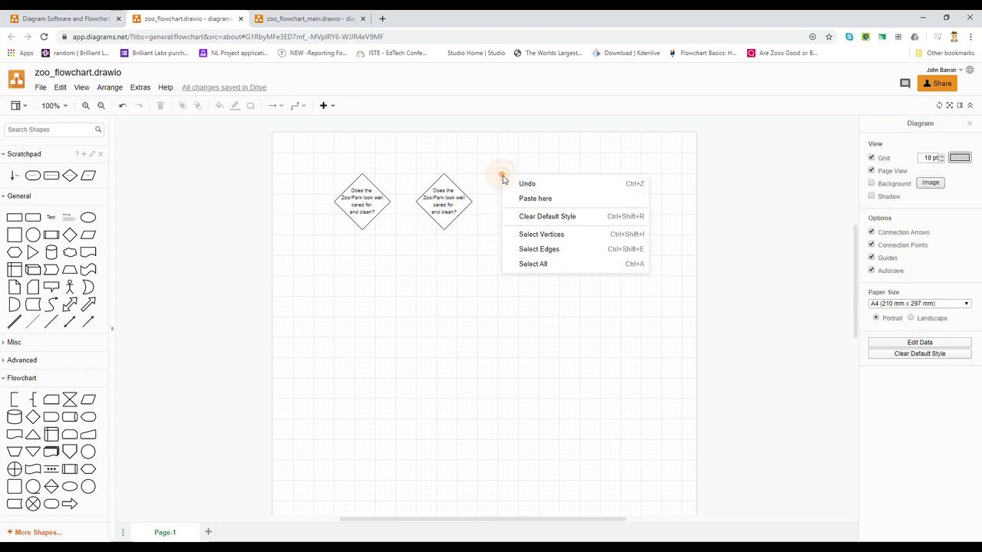
{"action": "left_click", "coordinate": [535, 197]}
{"action": "right_click", "coordinate": [581, 178]}
{"action": "left_click", "coordinate": [622, 198]}
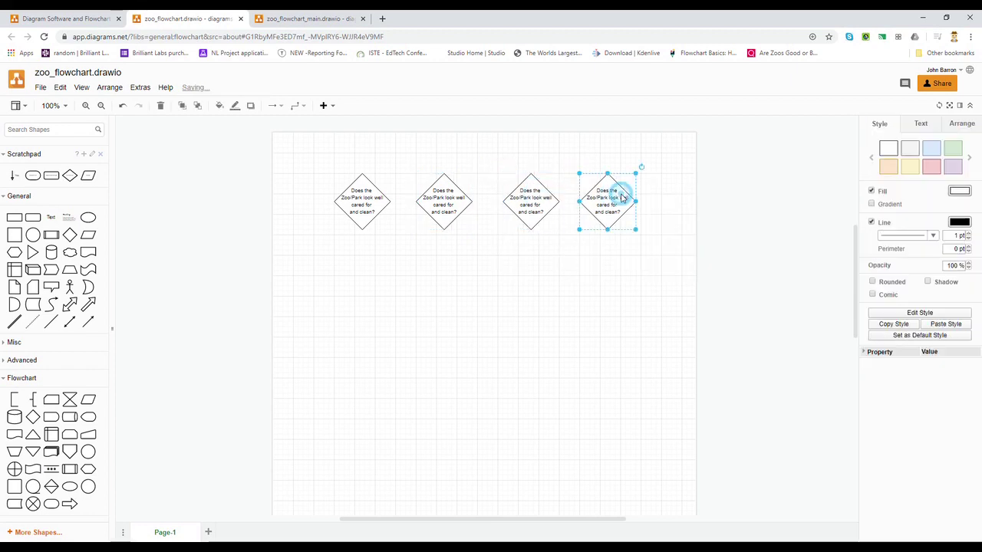
- Paste a fifth diamond centred below the top row and deselect it
{"action": "right_click", "coordinate": [462, 261]}
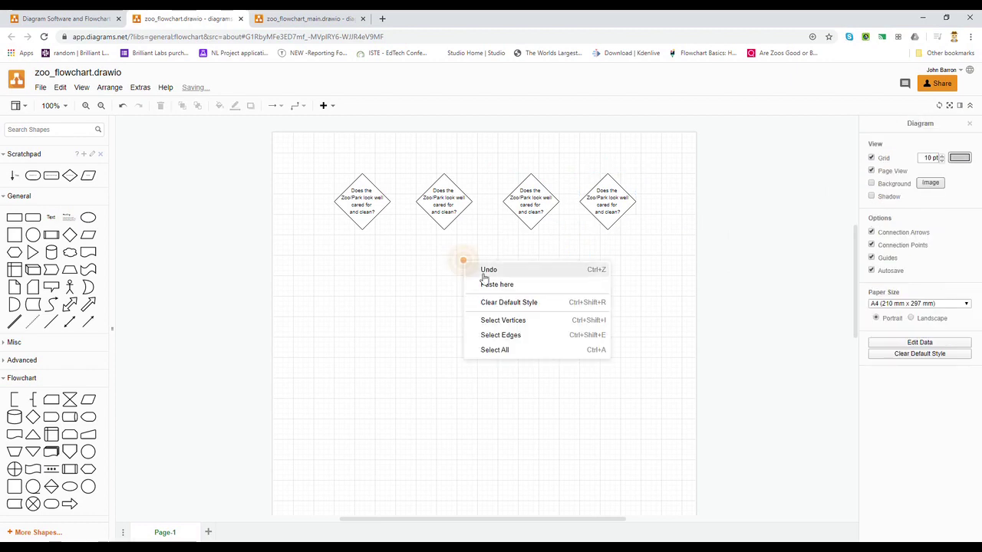
{"action": "left_click", "coordinate": [499, 285]}
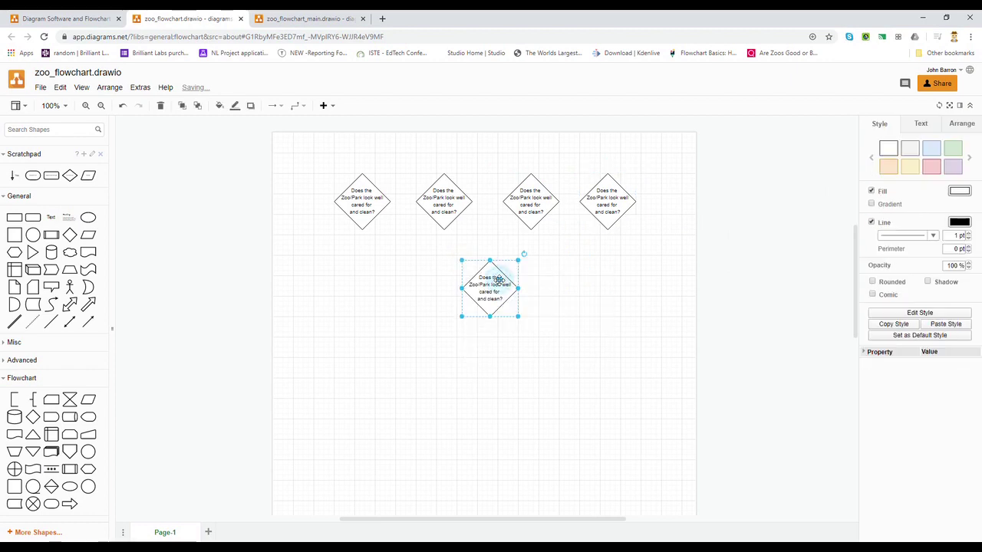
{"action": "left_click", "coordinate": [586, 280]}
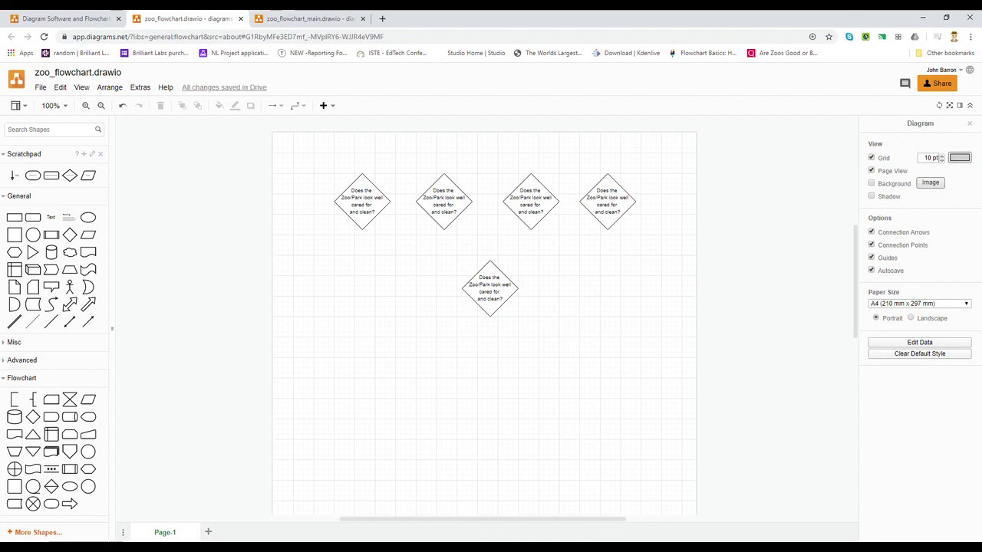
{"action": "mouse_move", "coordinate": [549, 548]}
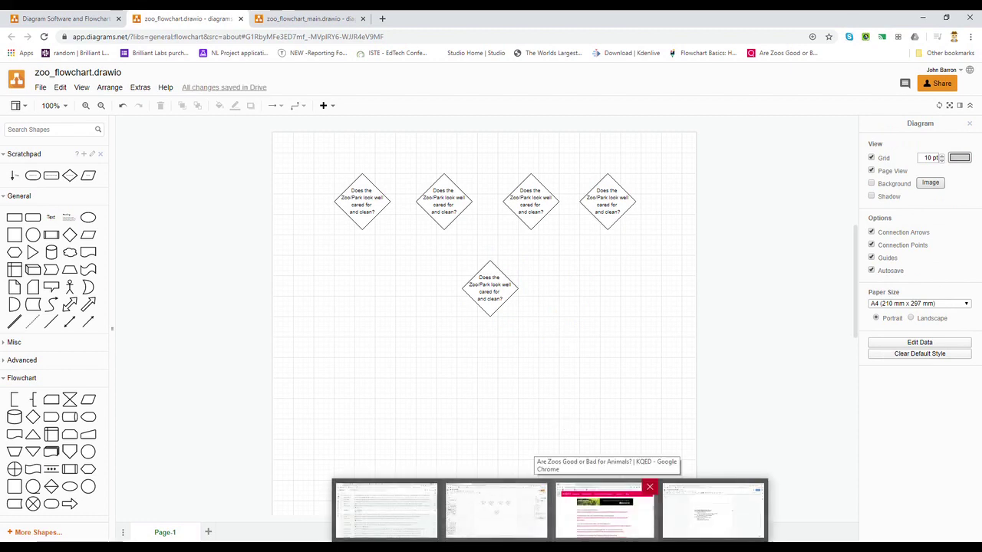
- Copy 'Do the animals look well cared for and content?' from the Doc and begin editing the second diamond
{"action": "left_click", "coordinate": [713, 510]}
{"action": "left_click", "coordinate": [493, 285]}
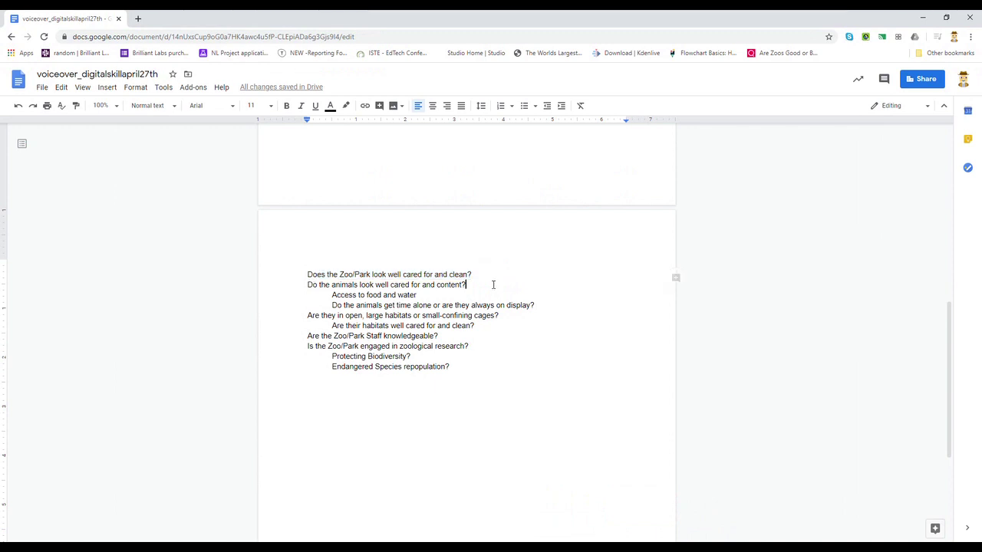
{"action": "left_click_drag", "start_coordinate": [474, 285], "coordinate": [303, 284]}
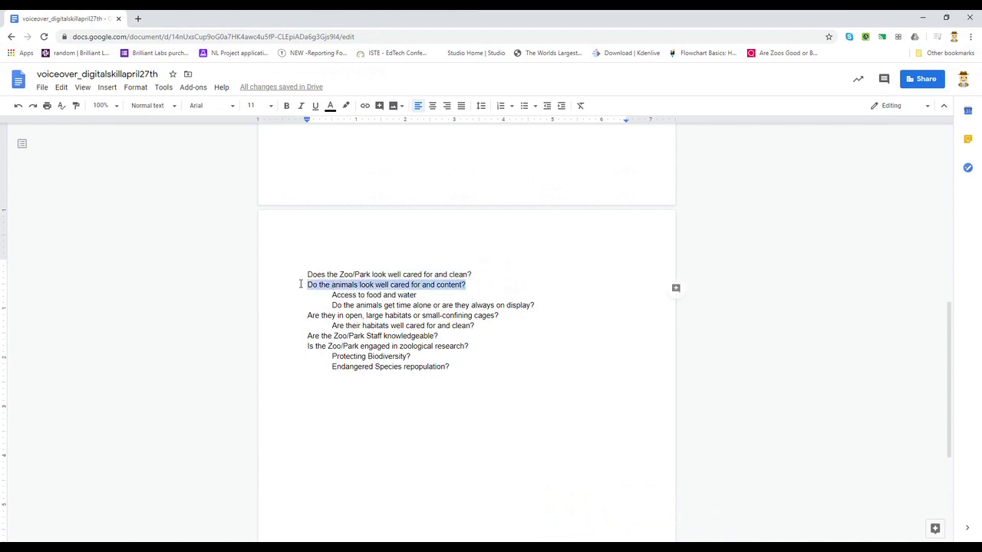
{"action": "right_click", "coordinate": [379, 283]}
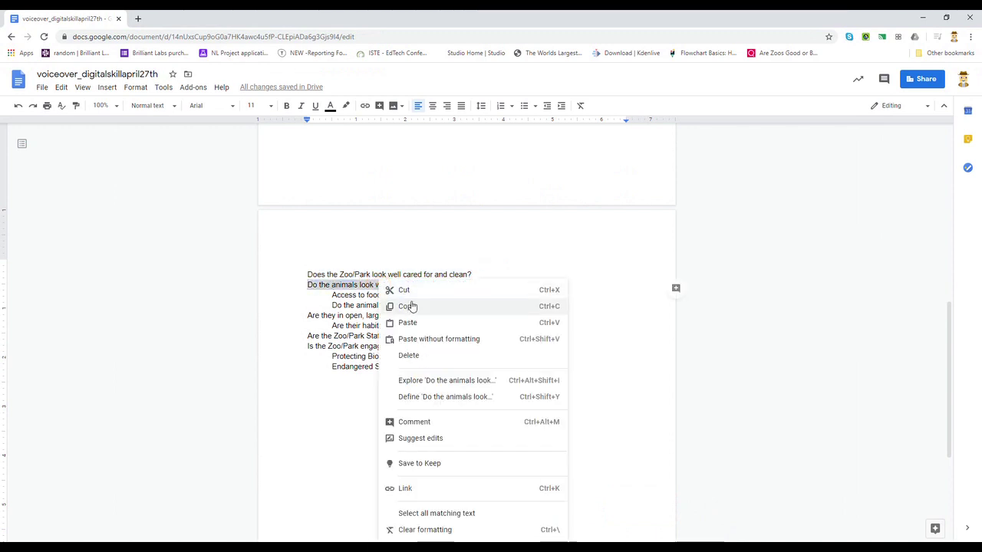
{"action": "left_click", "coordinate": [411, 306]}
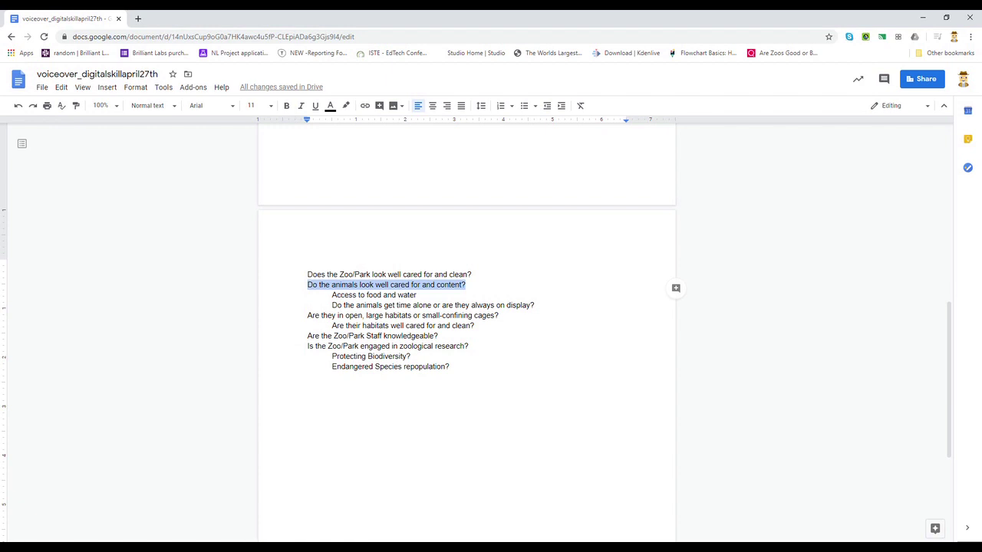
{"action": "left_click", "coordinate": [448, 199]}
{"action": "double_click", "coordinate": [450, 201]}
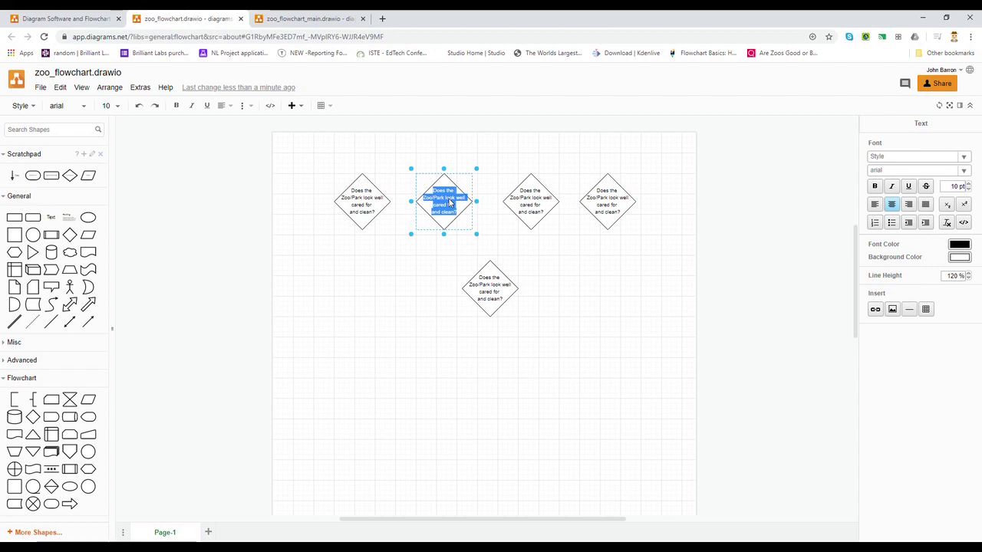
- Paste the animals question as plain text over the second diamond's label and finish editing
{"action": "right_click", "coordinate": [450, 202]}
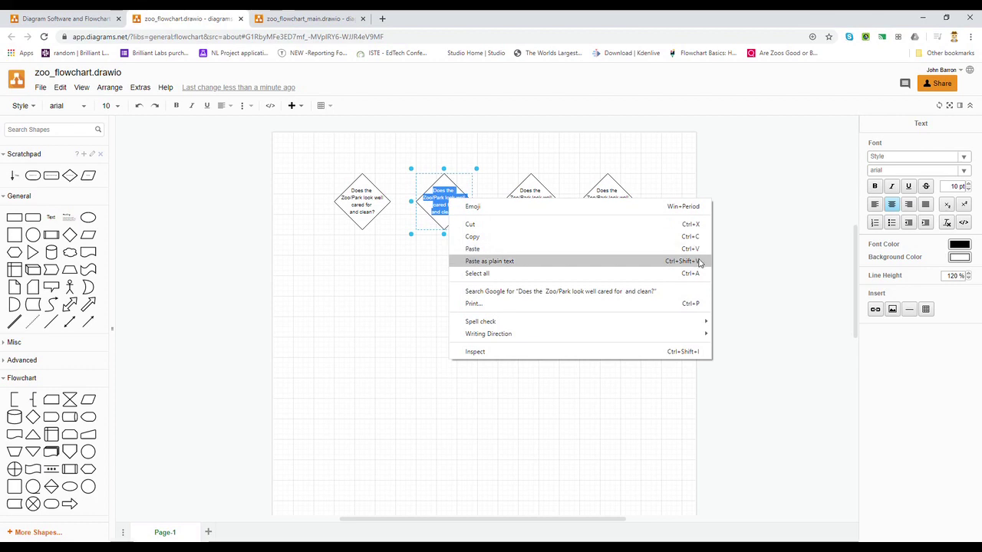
{"action": "left_click", "coordinate": [444, 195]}
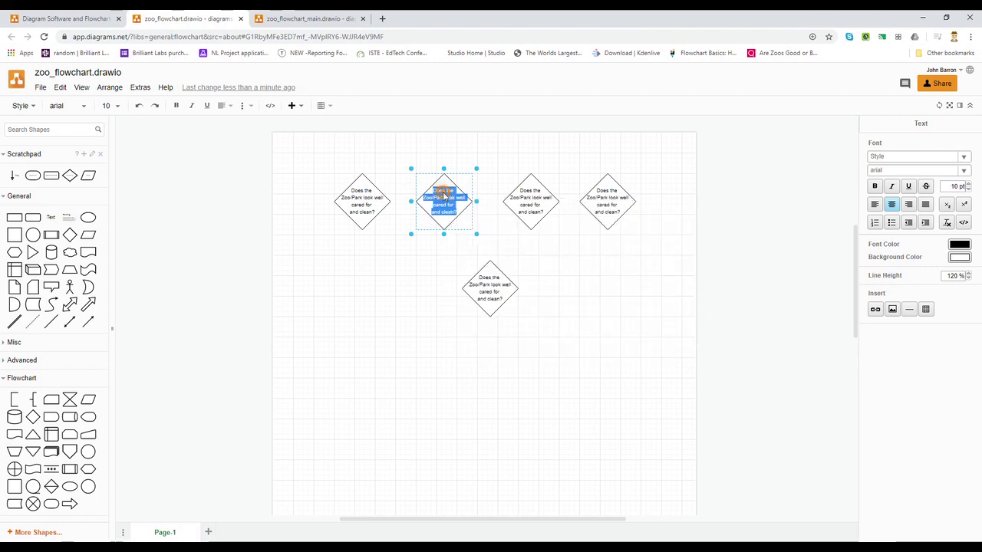
{"action": "right_click", "coordinate": [443, 196]}
{"action": "left_click", "coordinate": [508, 259]}
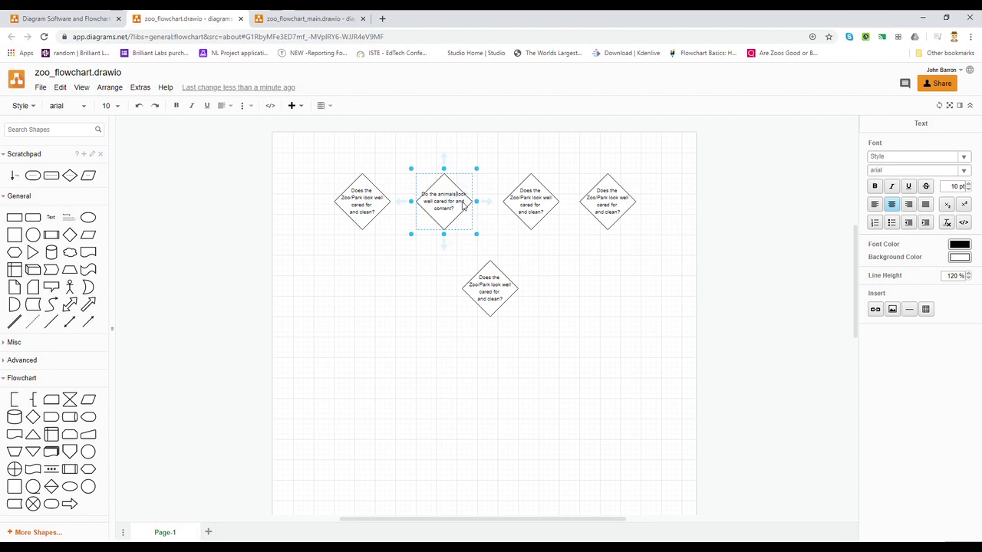
{"action": "key", "text": "Escape"}
{"action": "left_click", "coordinate": [550, 274]}
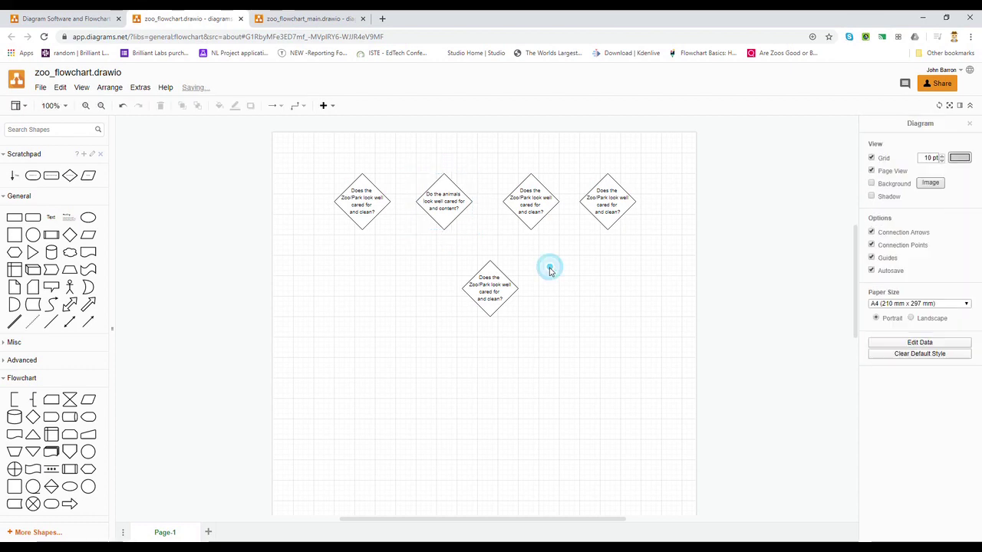